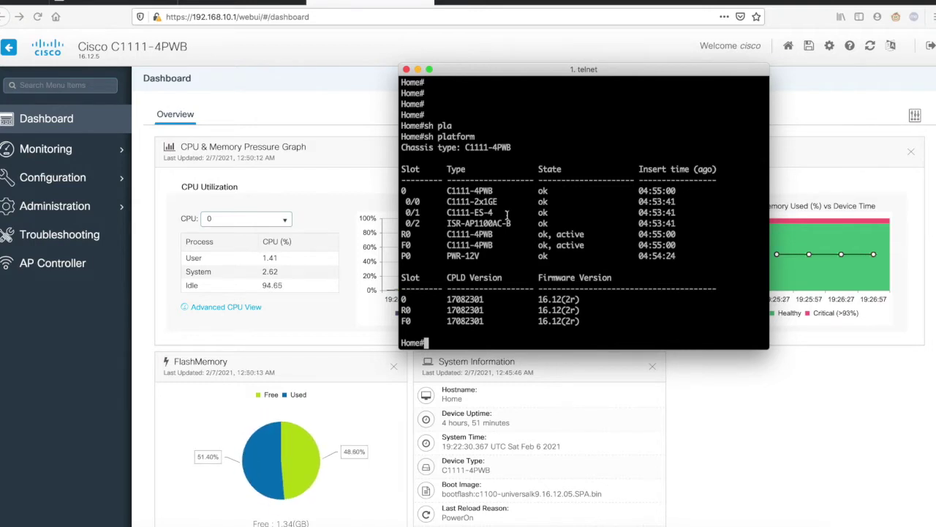
- Bring the router's web interface forward, open its Troubleshooting page and look over the Administration options
left_click(94, 301)
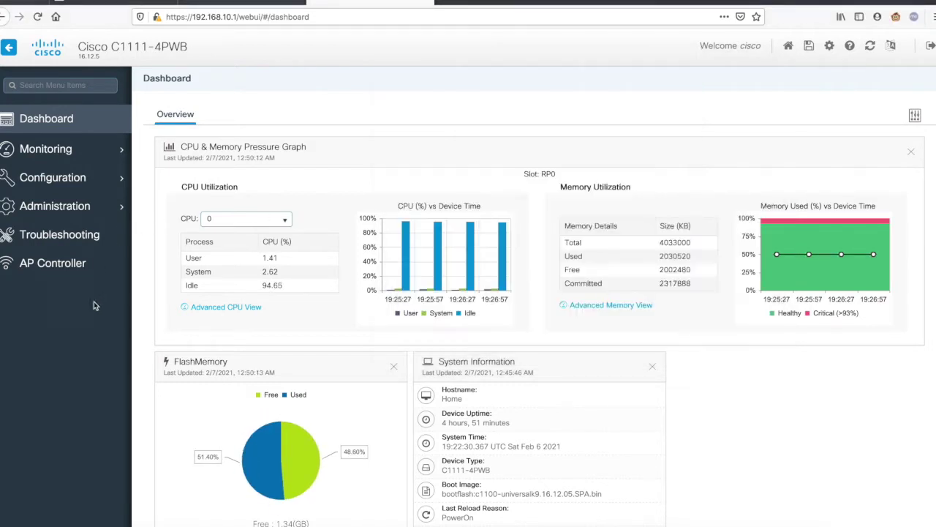
left_click(65, 242)
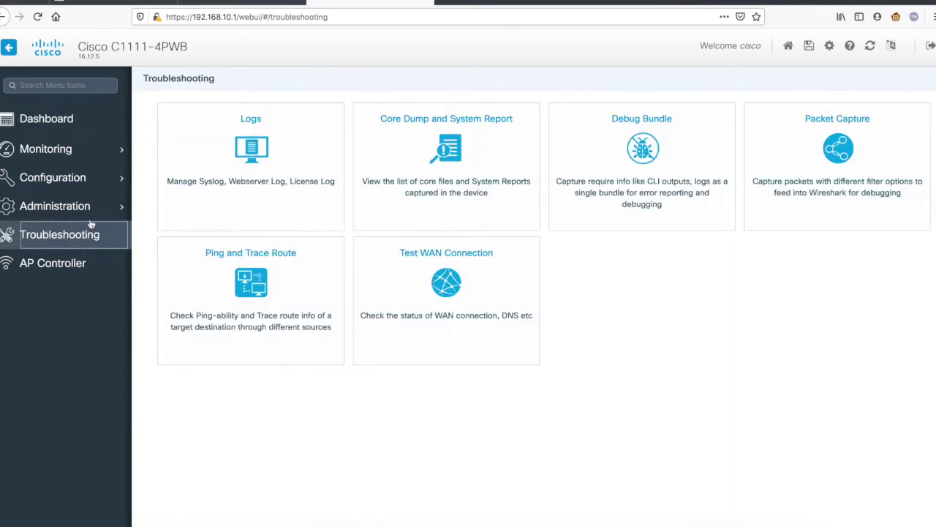
left_click(68, 211)
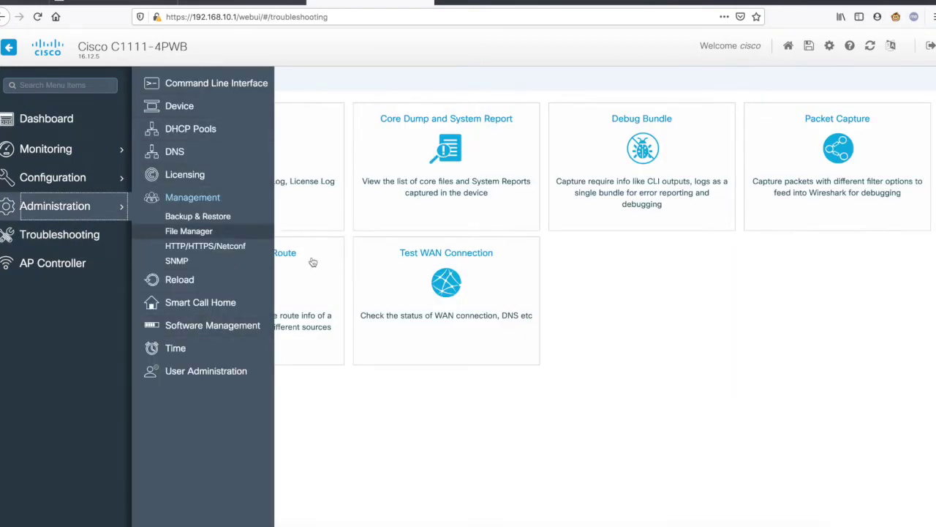
left_click(441, 413)
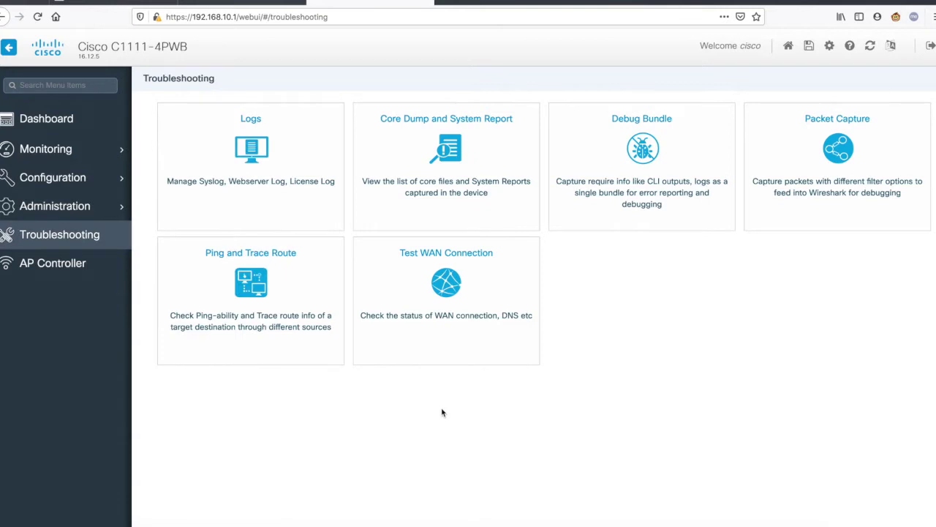
- Switch to the telnet terminal and review the sh platform output, including the chassis, slot and firmware listings
key("super+Tab")
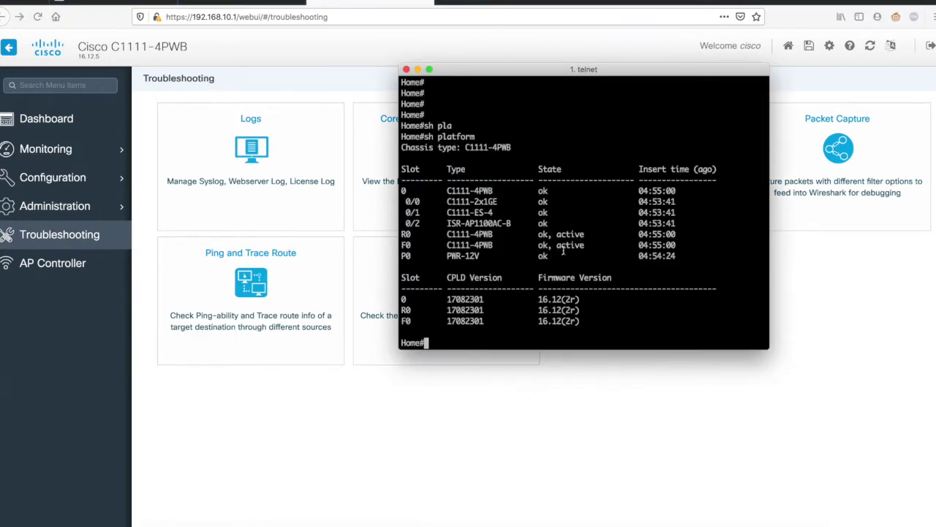
key("Return")
key("Return")
key("Return")
key("Return")
key("Return")
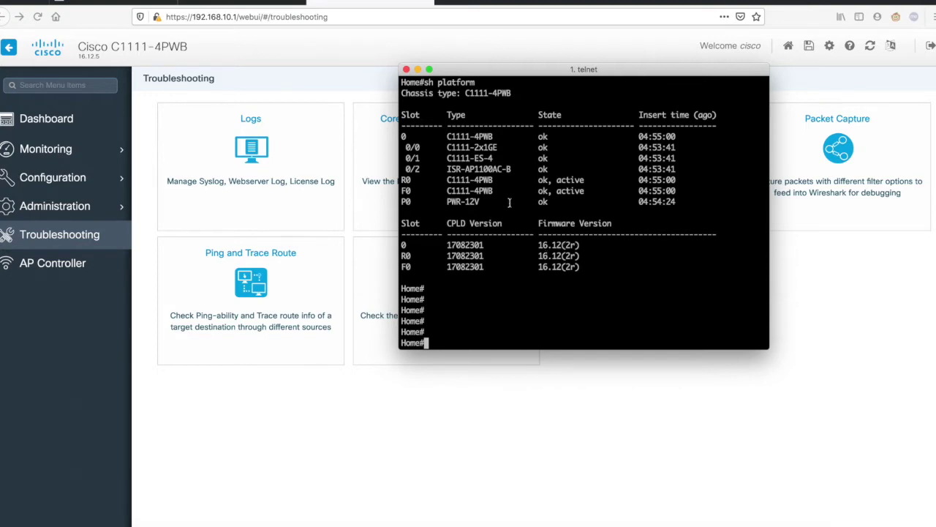
left_click_drag(402, 82, 554, 269)
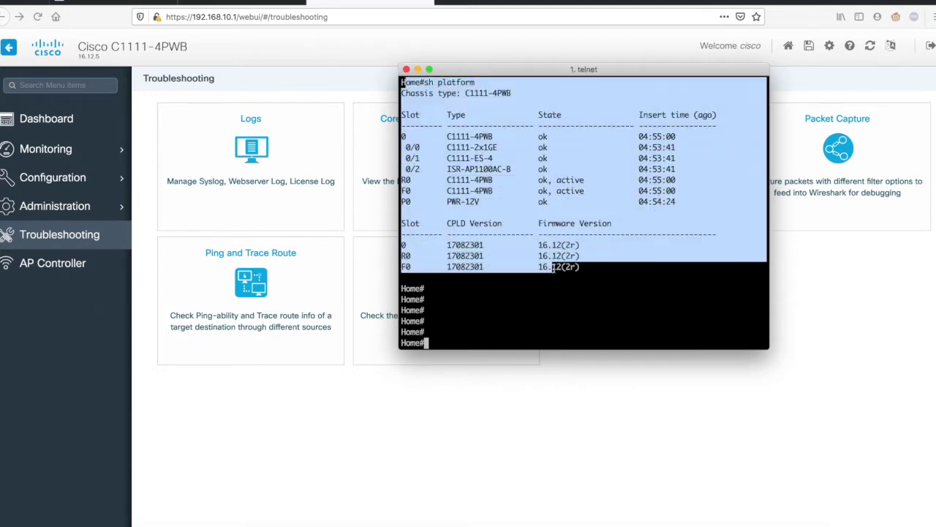
left_click(553, 268)
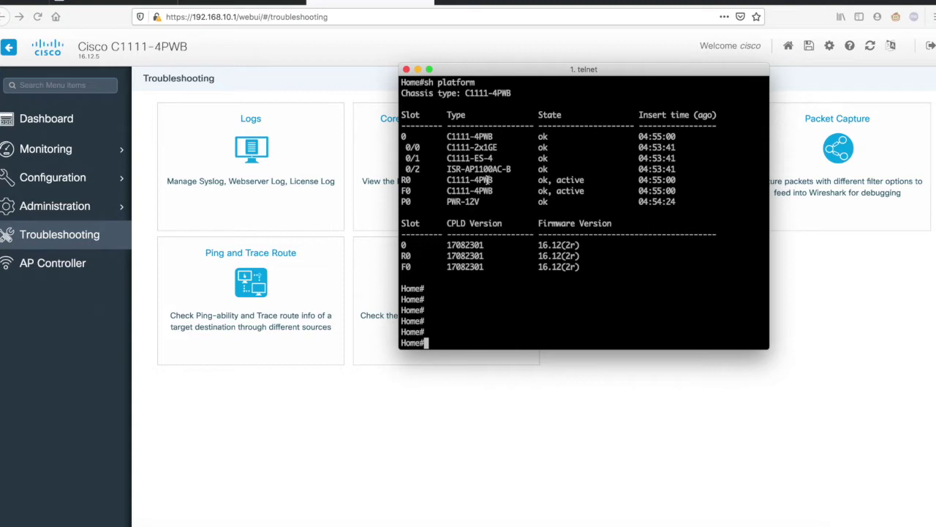
- Run sh version on the router, check the IOS XE software version lines and return to the prompt
type("sh ver")
key("Tab")
key("Return")
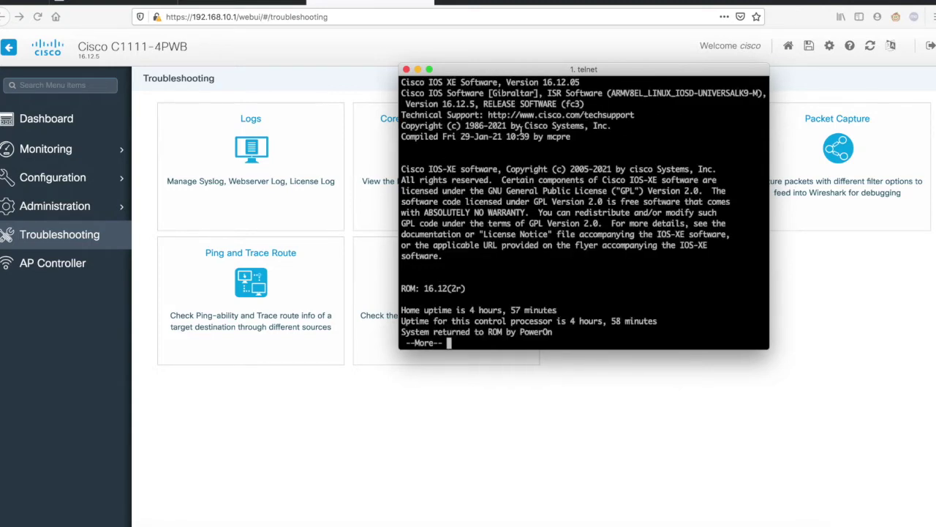
scroll(521, 128, "up", 2)
left_click_drag(579, 102, 543, 103)
left_click(554, 189)
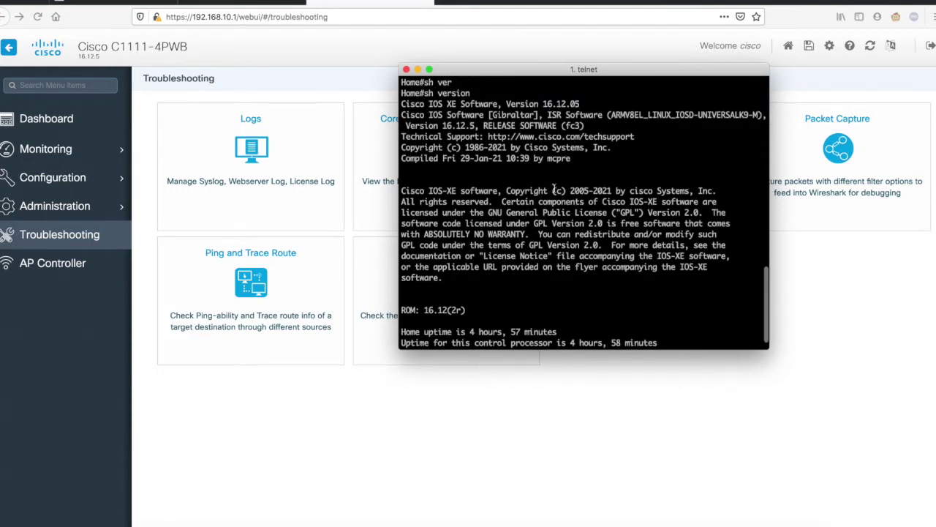
scroll(554, 189, "down", 2)
key("q")
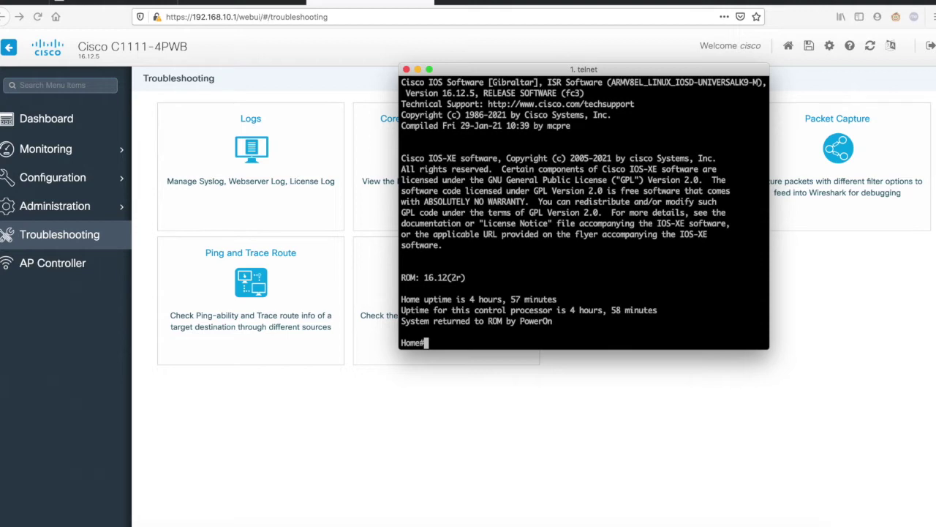
key("Return")
key("Return")
key("Return")
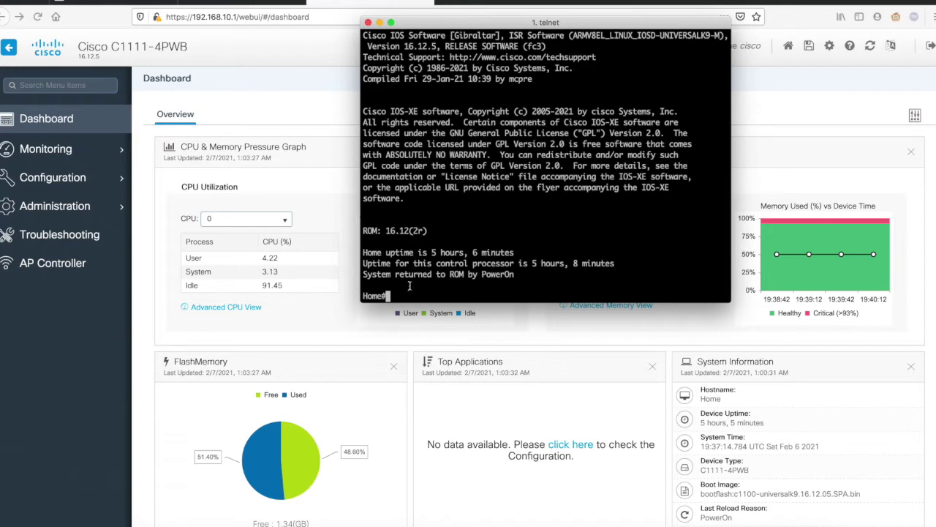
- Display the router's running configuration with sh run and page through it to the end
type("sh run")
key("Return")
key("space")
key("space")
key("space")
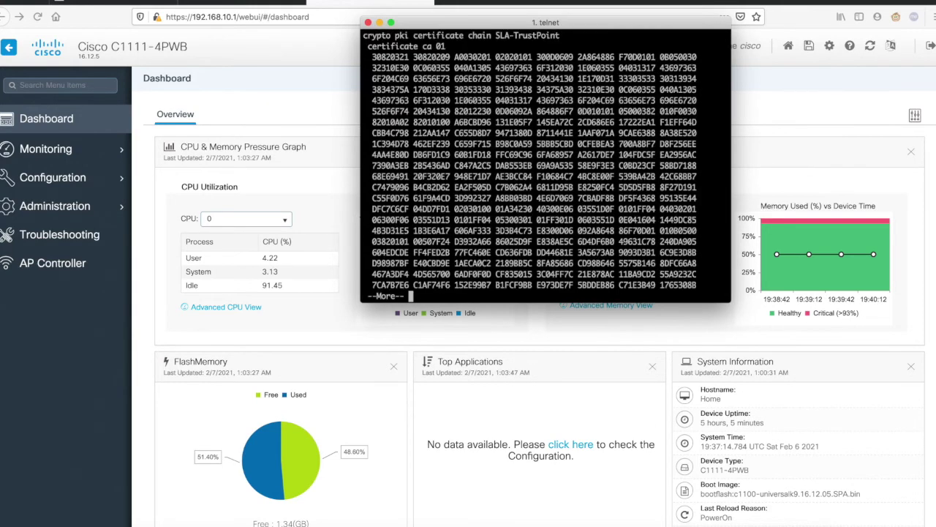
key("space")
key("space")
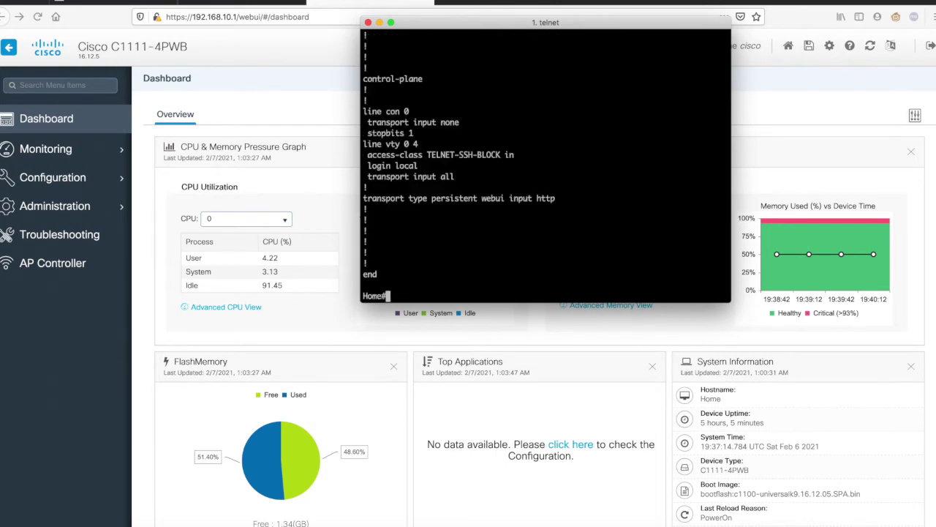
- Examine the running configuration output for the persistent webui HTTP transport-map with its server and secure-server lines
scroll(441, 210, "up", 20)
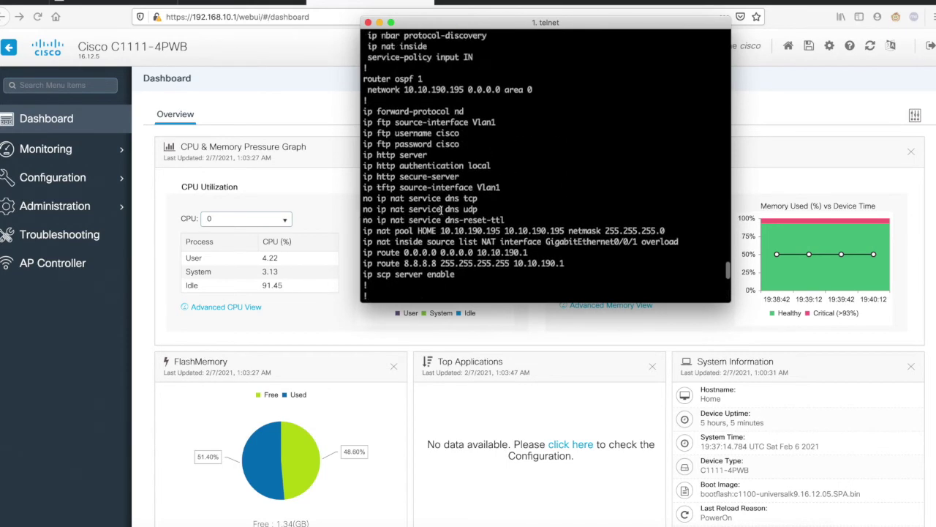
scroll(440, 210, "up", 15)
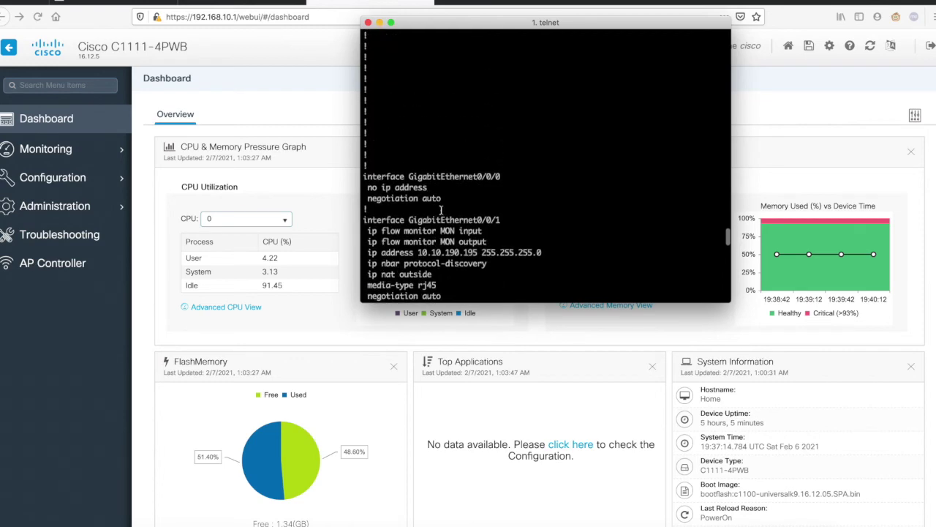
scroll(441, 210, "up", 10)
scroll(440, 210, "up", 20)
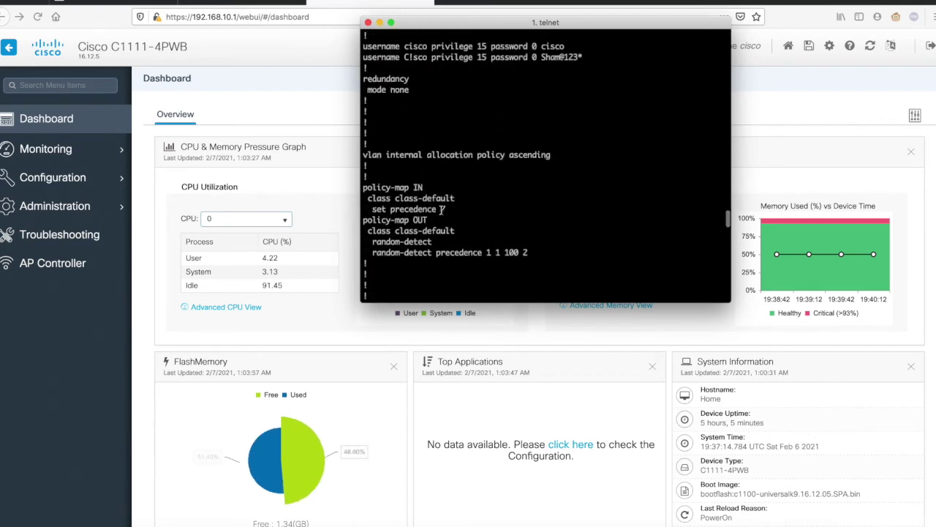
scroll(440, 210, "up", 20)
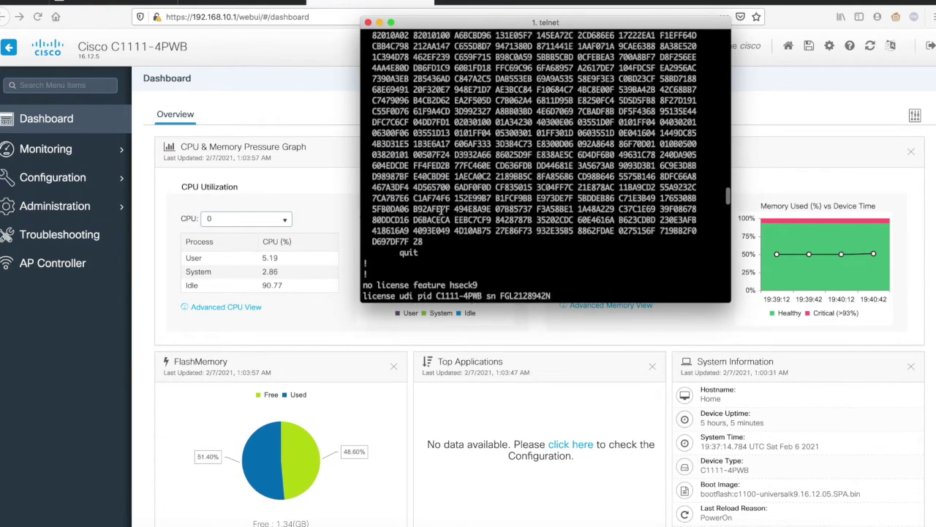
left_click_drag(432, 168, 341, 139)
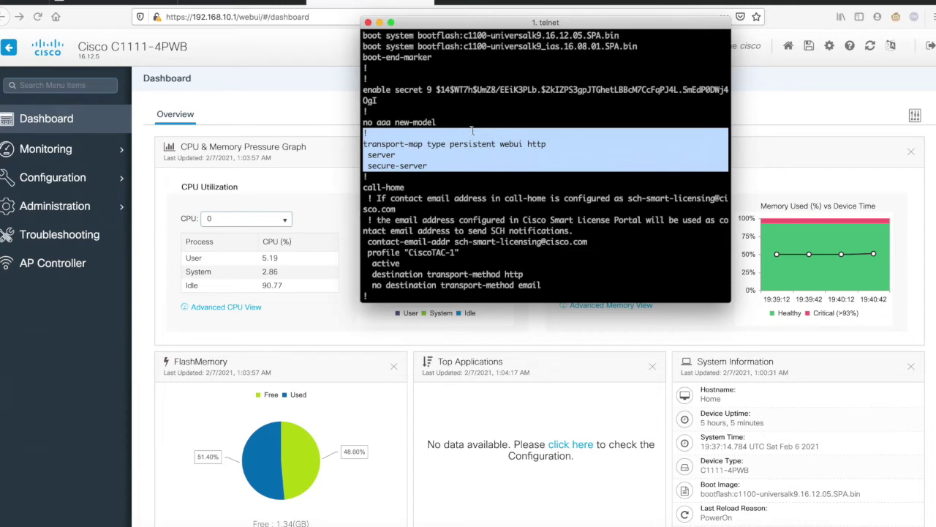
scroll(461, 222, "down", 10)
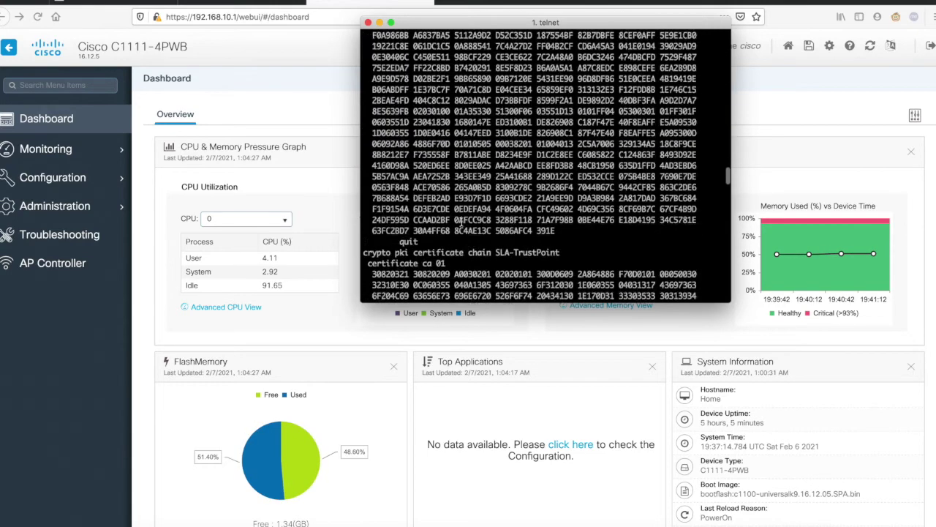
scroll(461, 221, "down", 15)
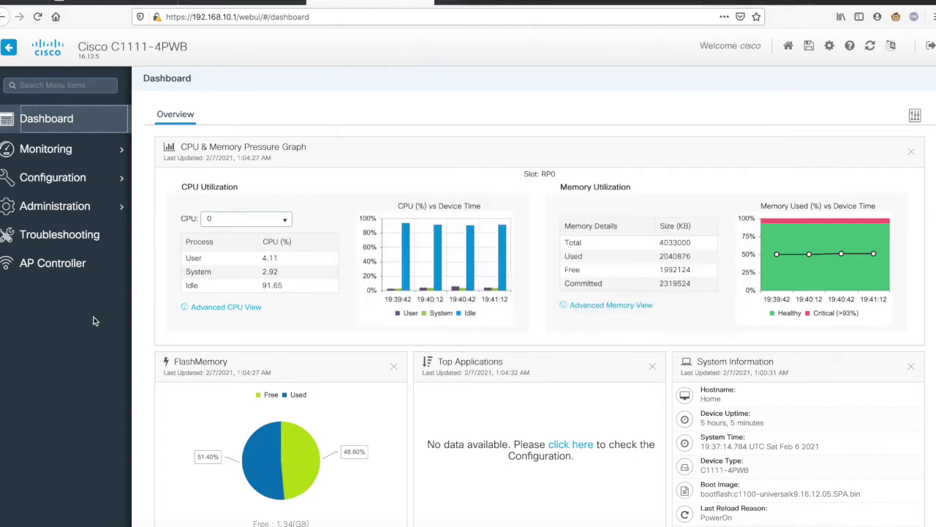
- In the router's web interface, open the File Manager and view the contents of bootflash:
mouse_move(76, 212)
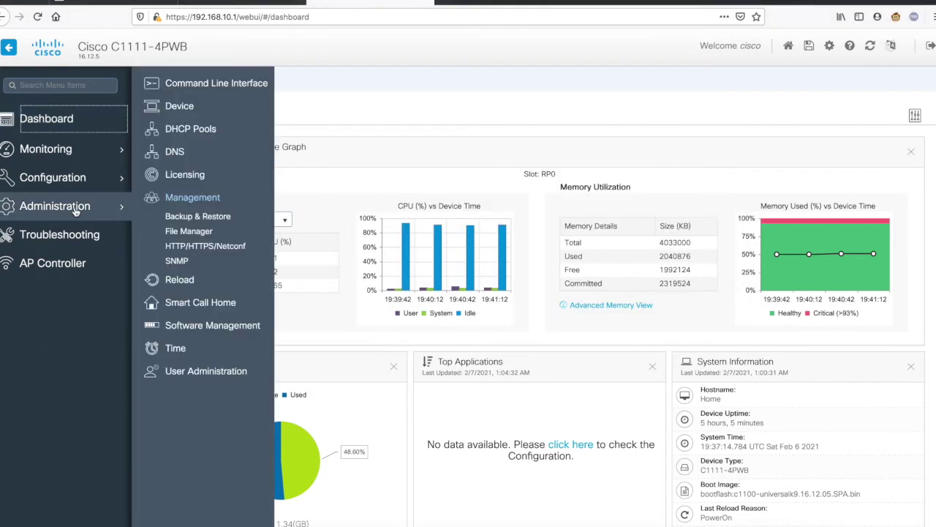
mouse_move(92, 191)
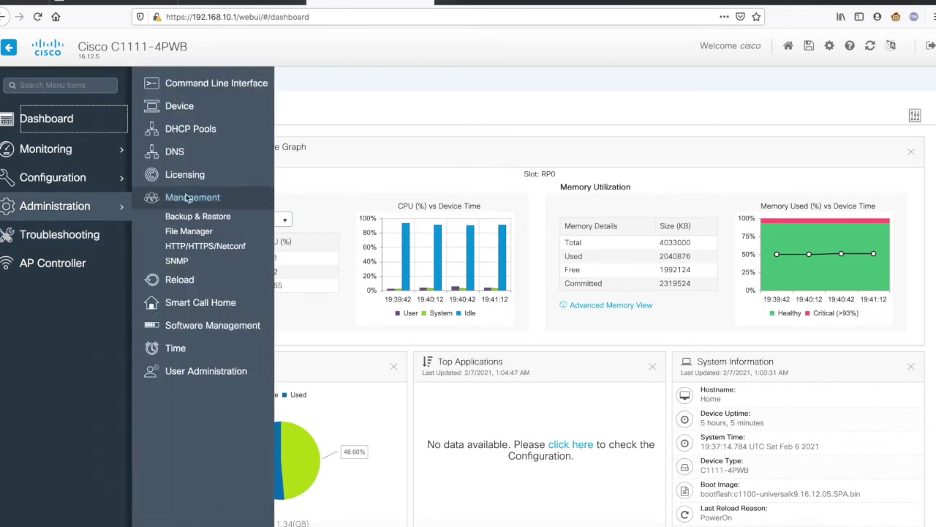
left_click(207, 233)
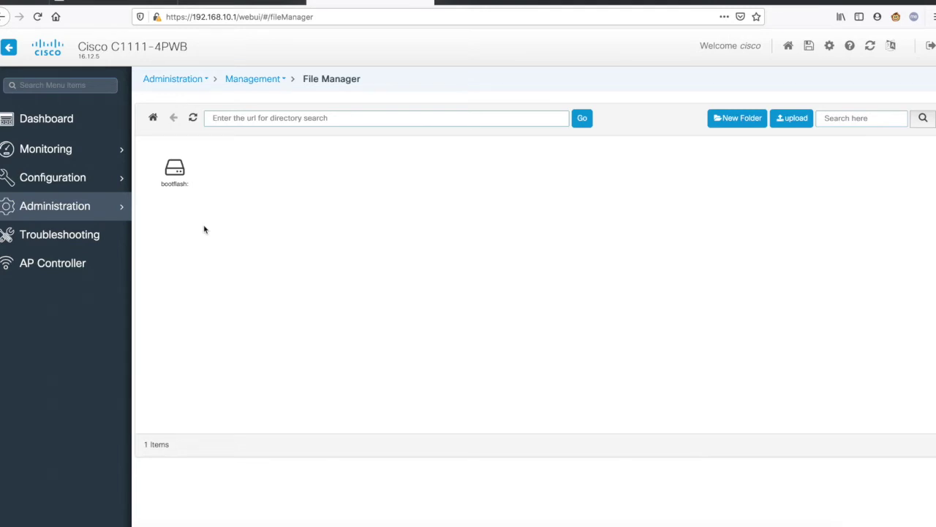
double_click(186, 180)
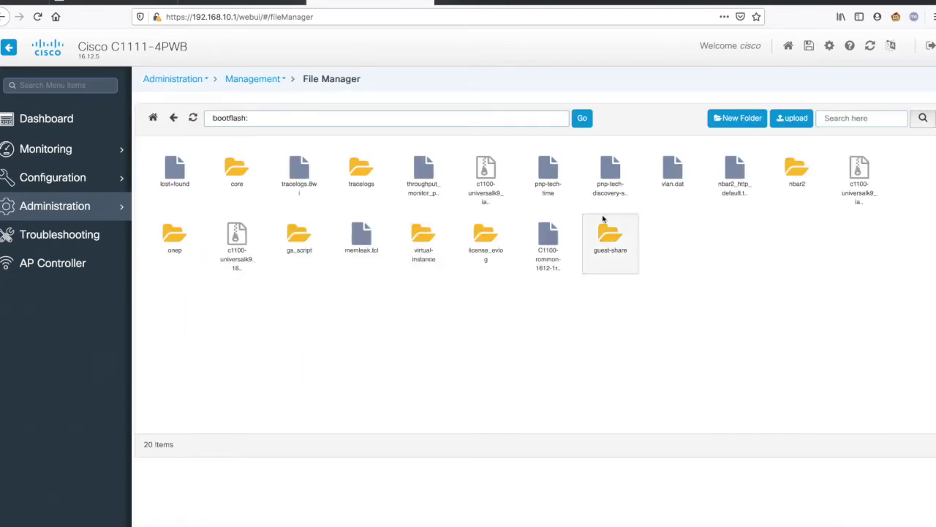
left_click(284, 120)
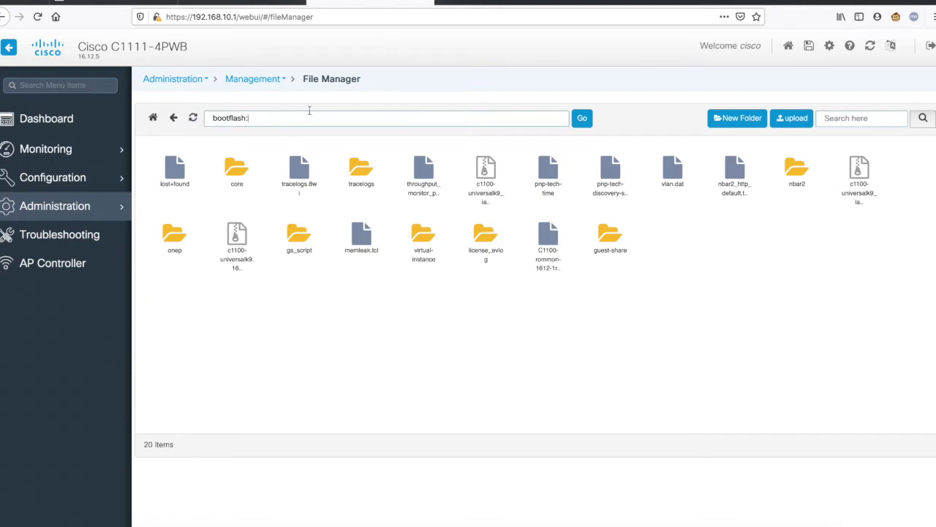
- Start an upload to bootflash: and look through Downloads for c1100-universalk9.16.12.05.SPA.bin and C1100-rommon-1612-1r-SPA.pkg
left_click(794, 123)
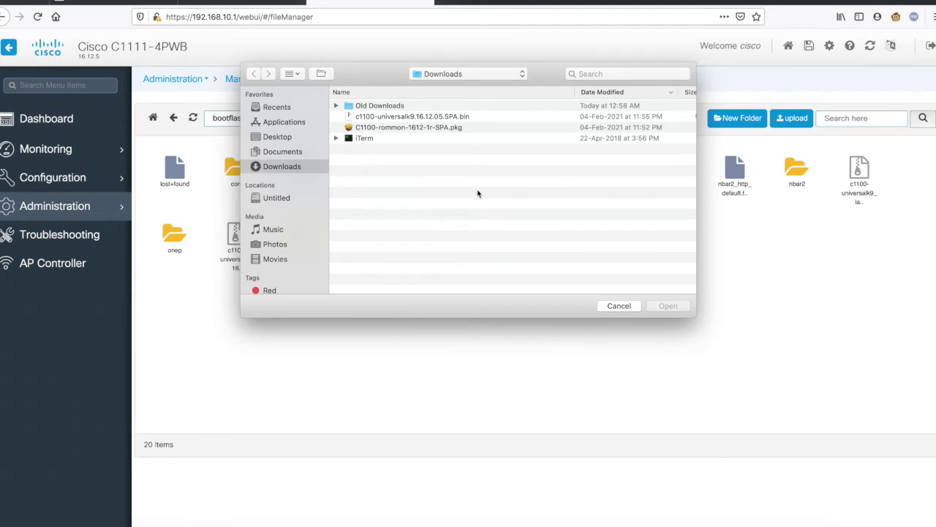
left_click(411, 117)
left_click(413, 128)
double_click(413, 128)
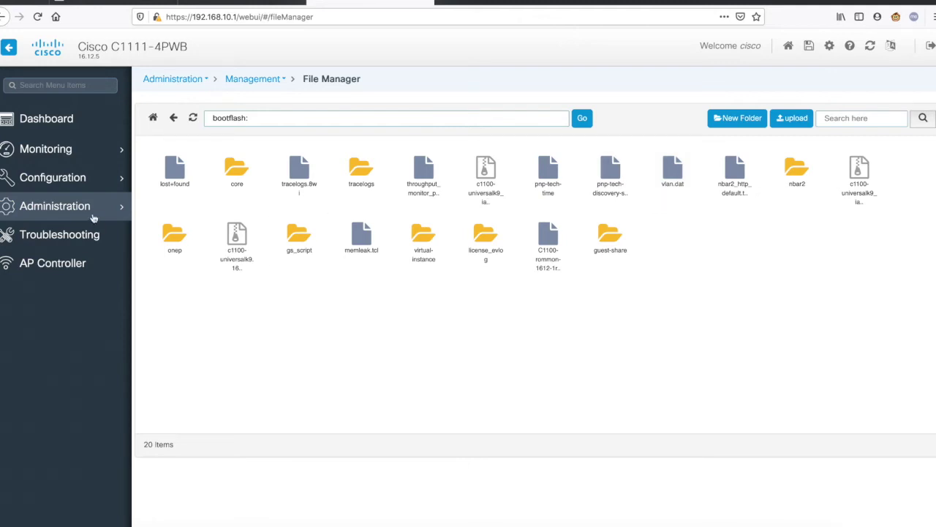
- Open the Software Upgrade page under Software Management and set the transport type to Desktop (HTTPS)
mouse_move(93, 212)
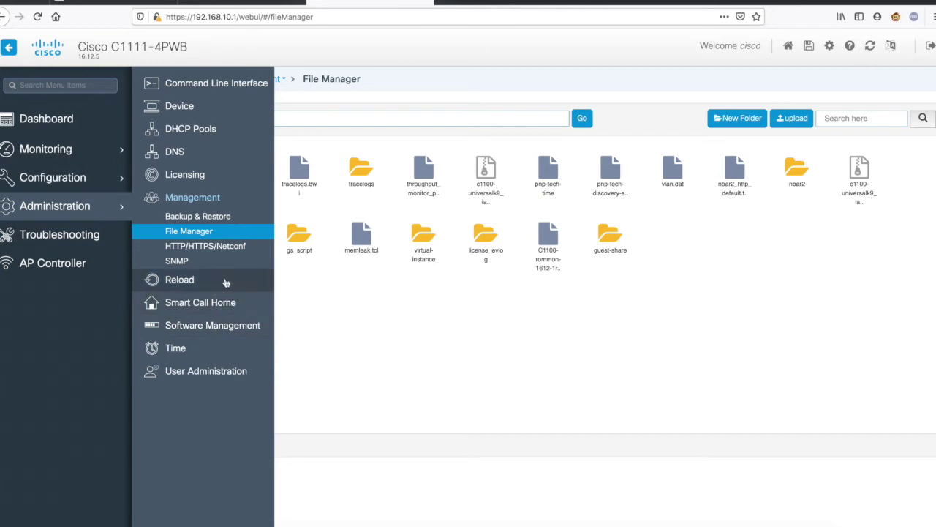
left_click(217, 326)
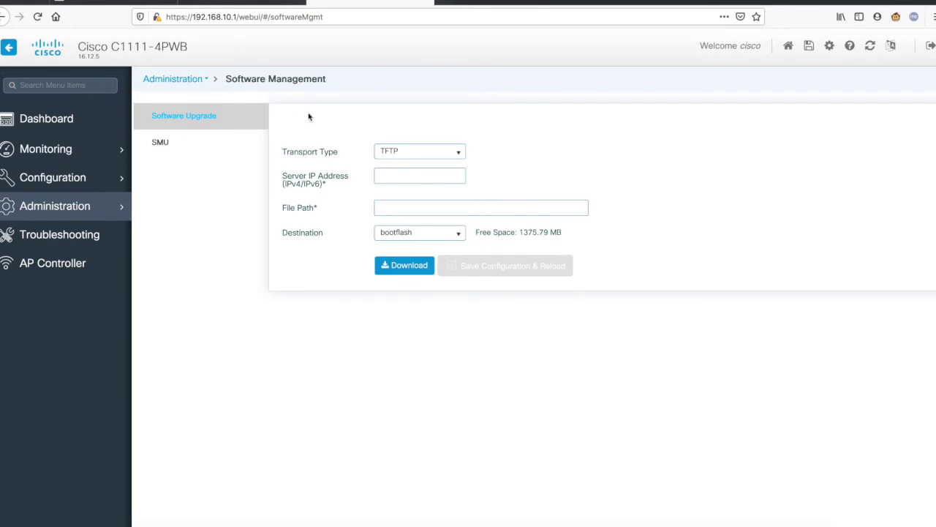
left_click(454, 154)
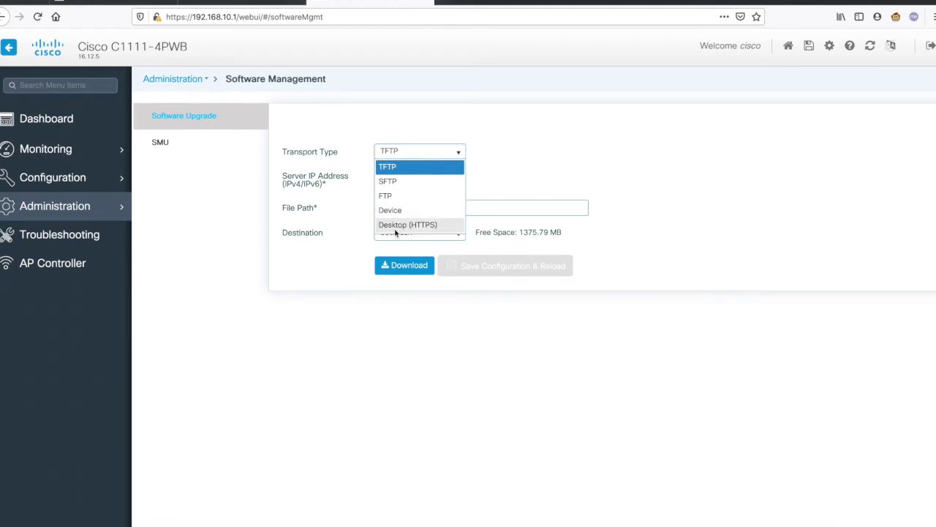
left_click(432, 225)
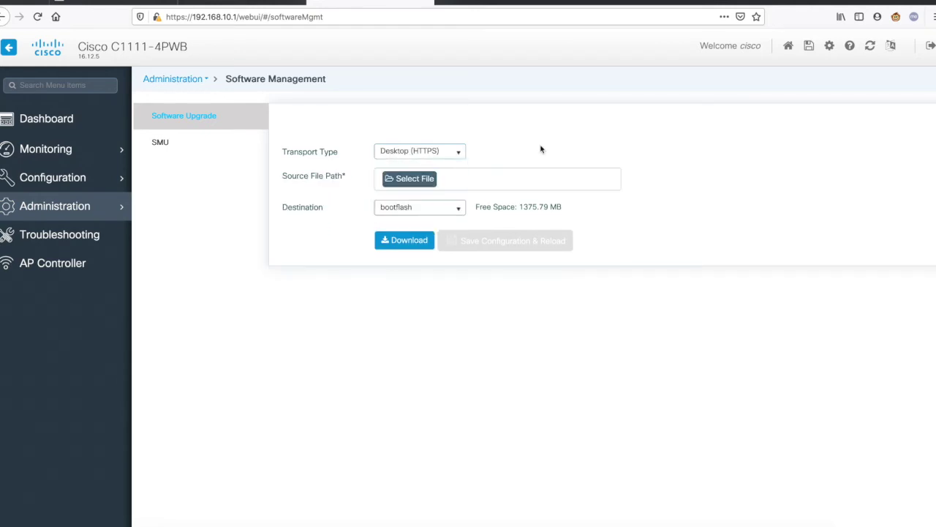
- Select c1100-universalk9.16.12.05.SPA.bin from the Downloads folder as the upgrade's source file
left_click(414, 179)
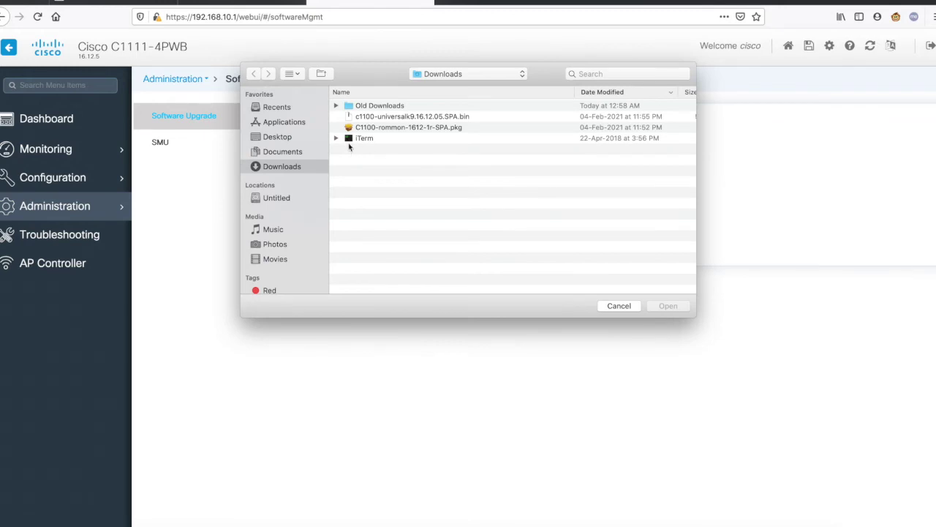
left_click(405, 117)
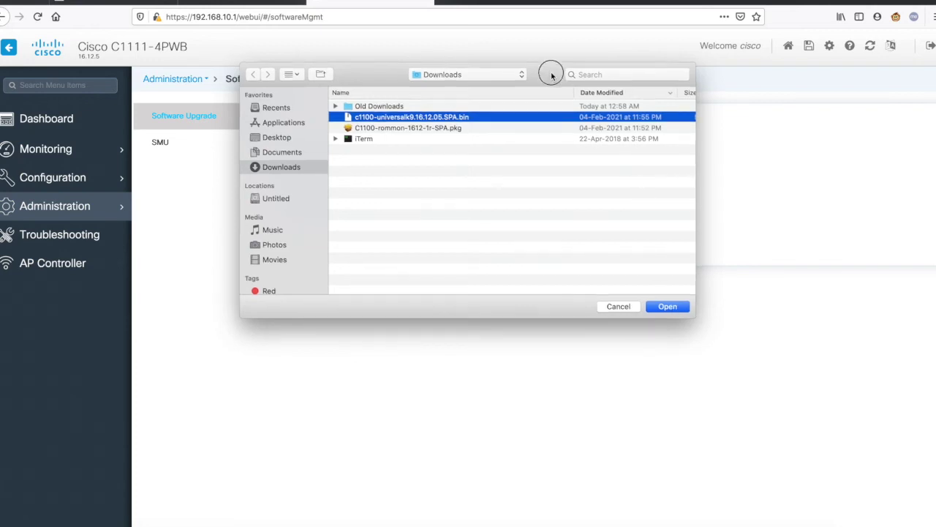
left_click_drag(551, 71, 517, 152)
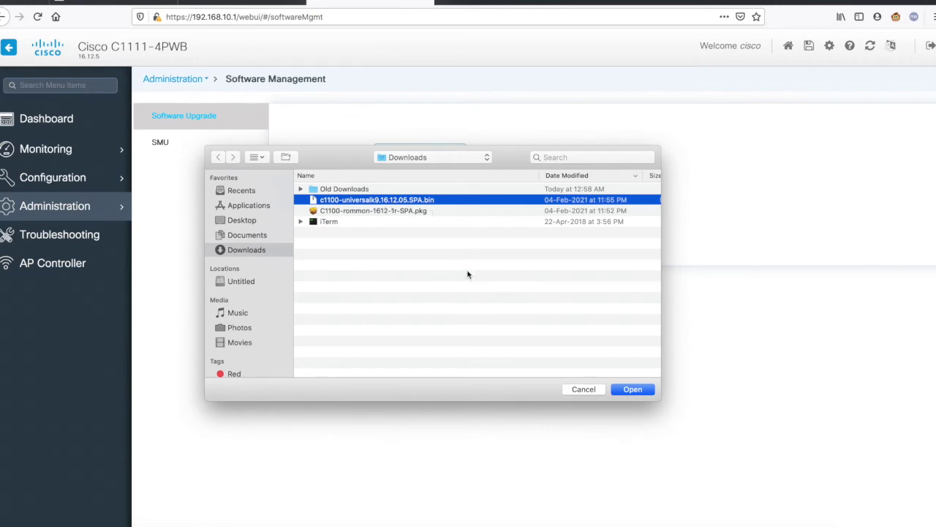
left_click(633, 388)
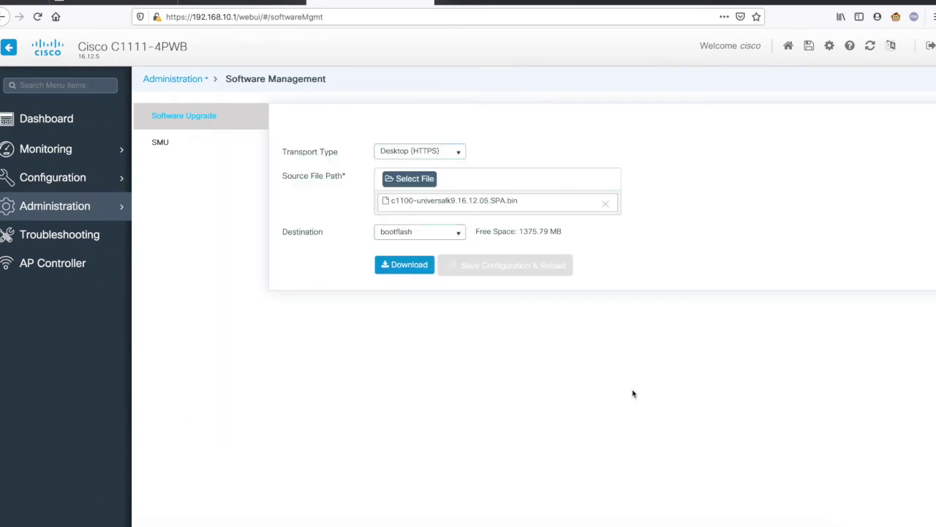
- Check the bootflash destination and its free space, then start downloading the image to the router and confirm the software upgrade
left_click(422, 234)
left_click(335, 249)
left_click_drag(518, 232, 575, 233)
left_click(406, 265)
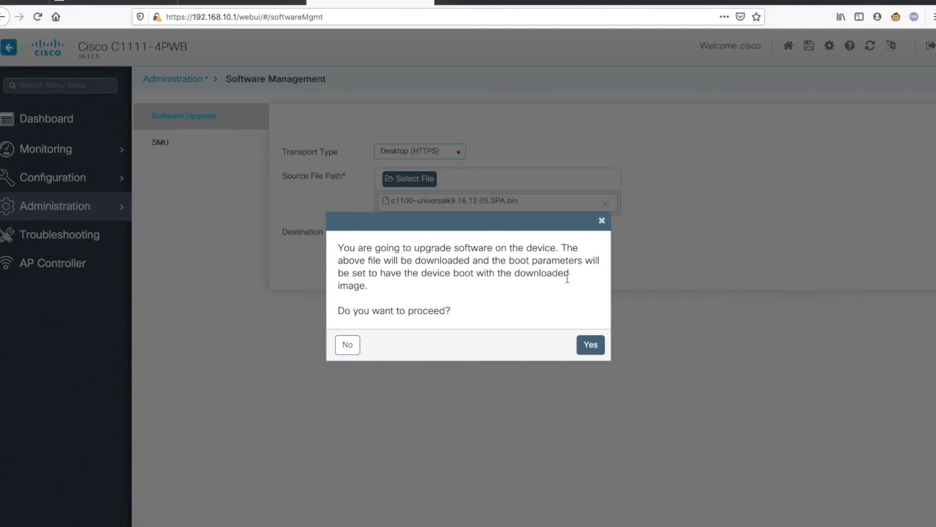
left_click(592, 345)
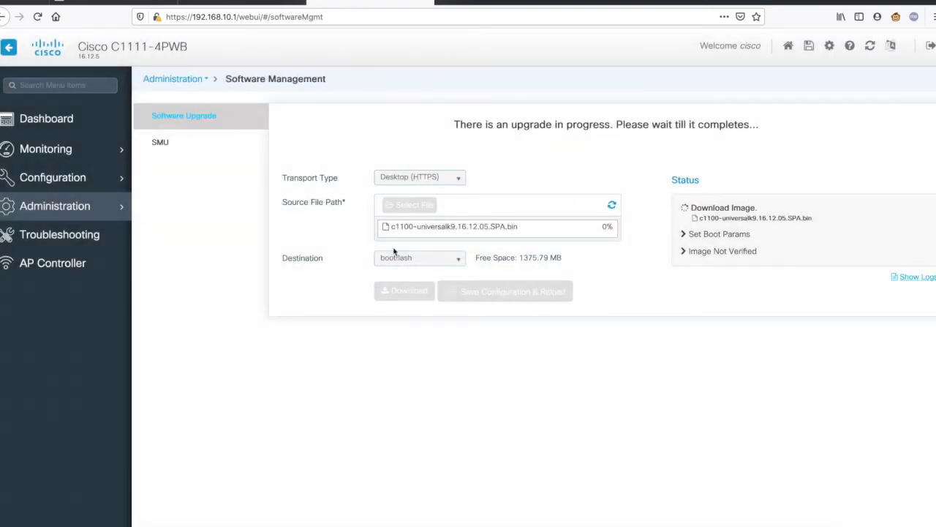